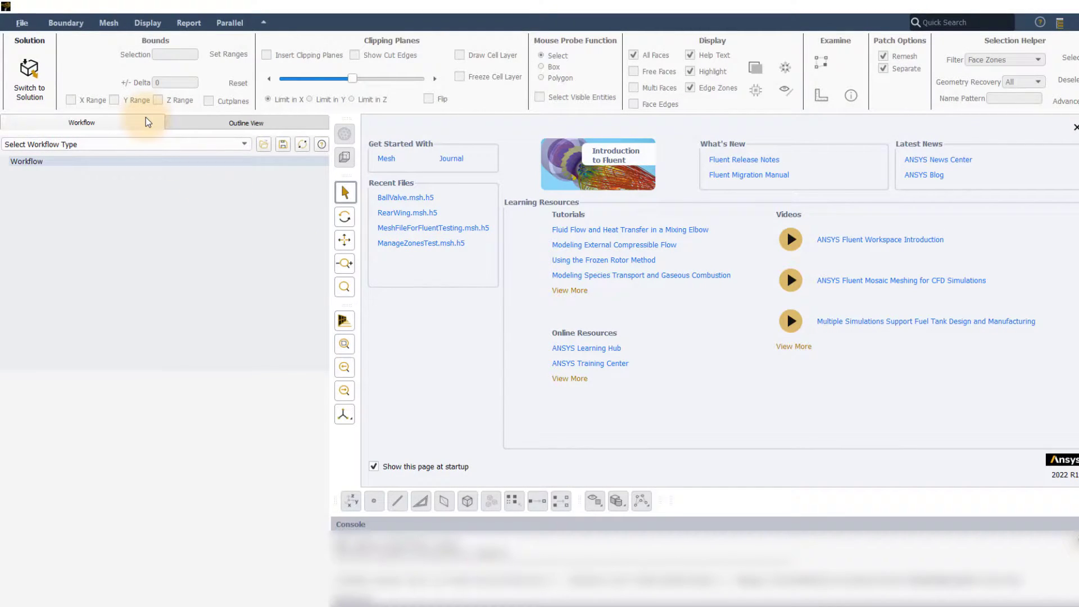
Read the BallValve.msh.h5 mesh file into Fluent via File > Read > Mesh
click(21, 22)
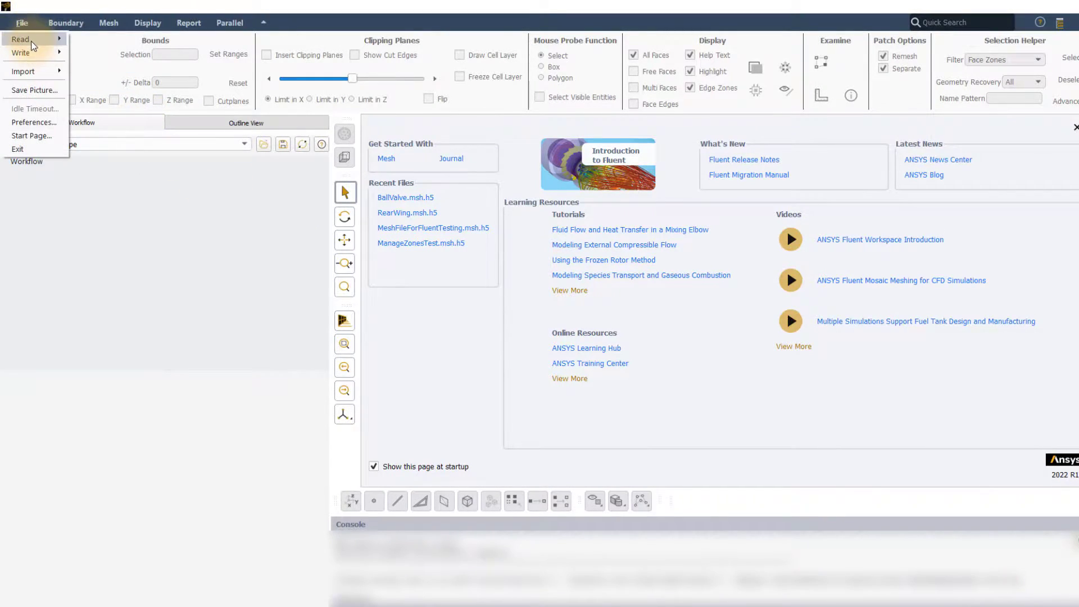
mouse_move(32, 41)
click(89, 42)
click(494, 244)
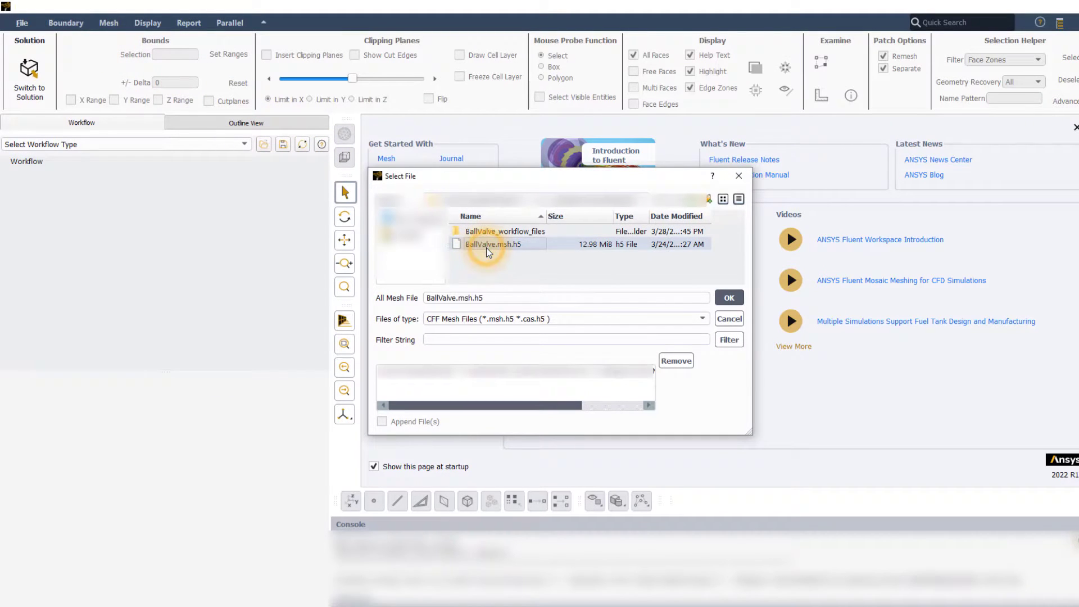
click(725, 298)
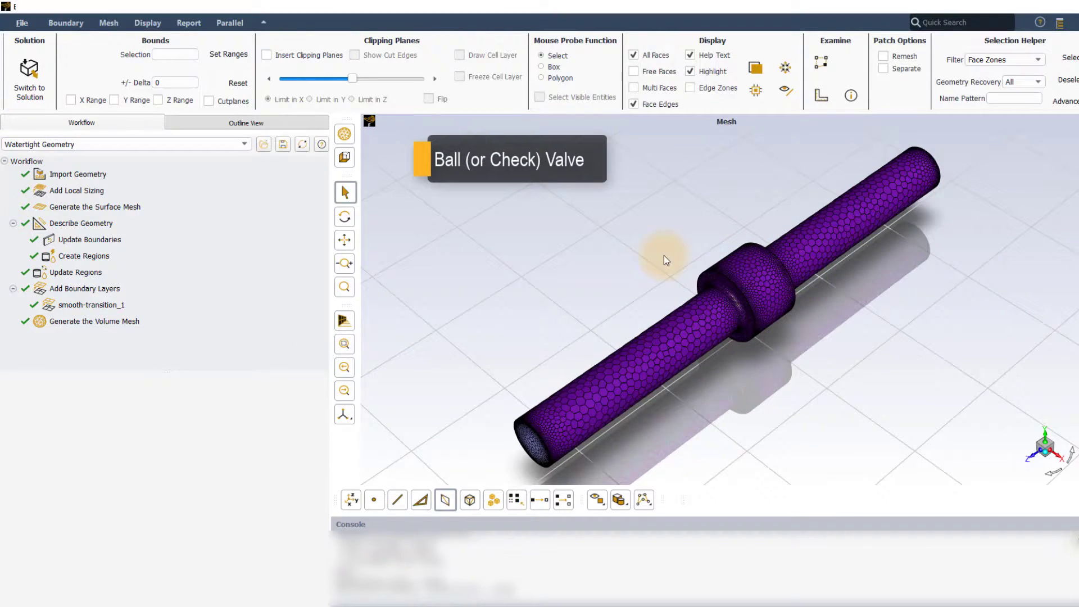
Identify the solid pipe zone, snap to a side view and insert a clipping plane
click(664, 339)
click(664, 340)
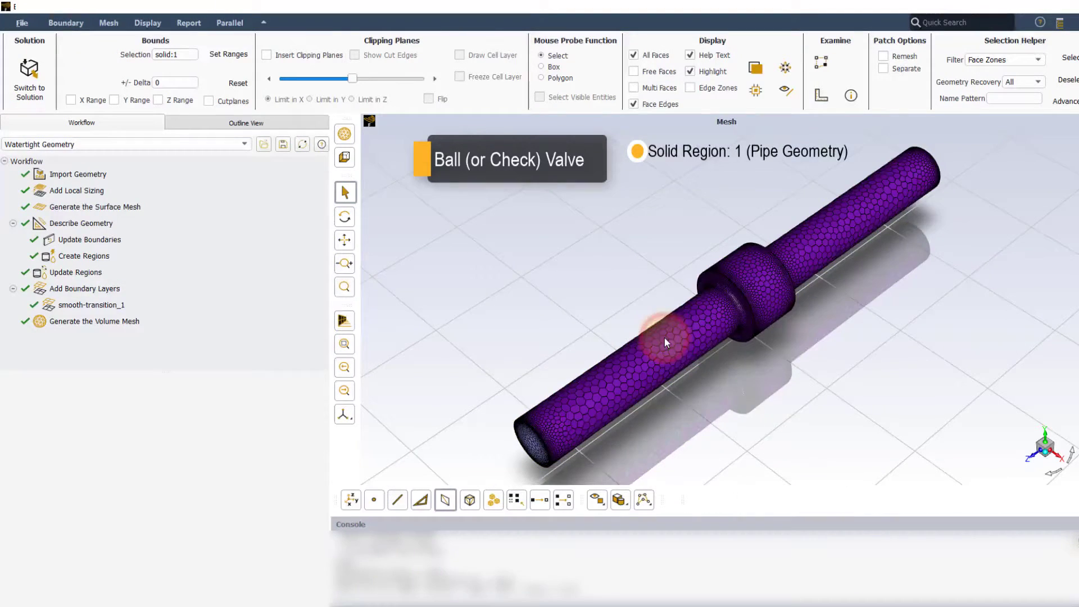
click(1059, 462)
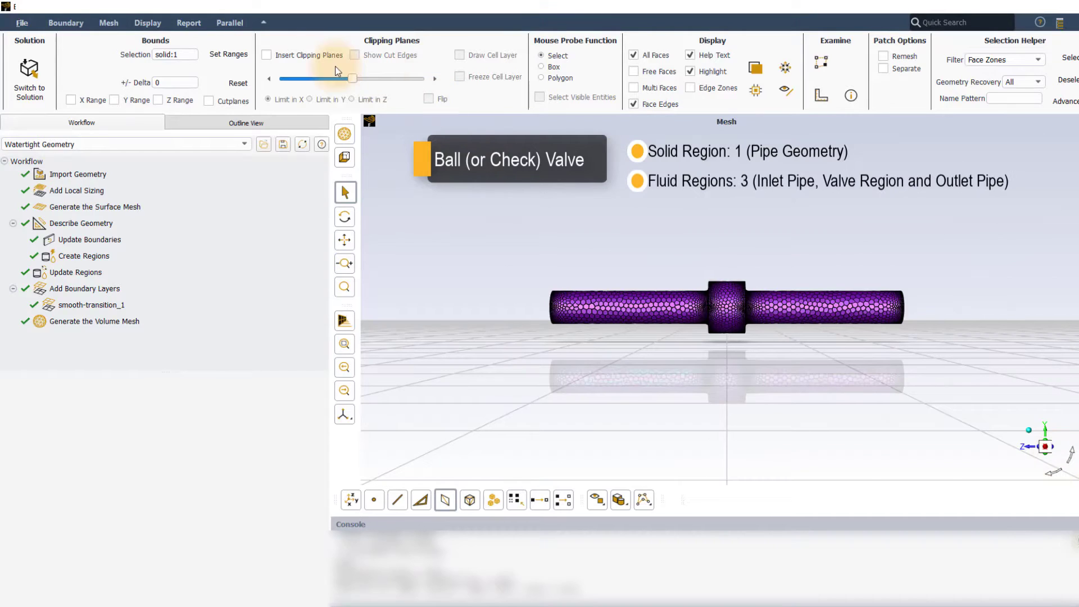
click(267, 55)
Zoom in and identify the inlet pipe wall, valve region, outlet pipe wall and ball-valve zones
scroll(730, 309, up, 3)
scroll(730, 306, up, 2)
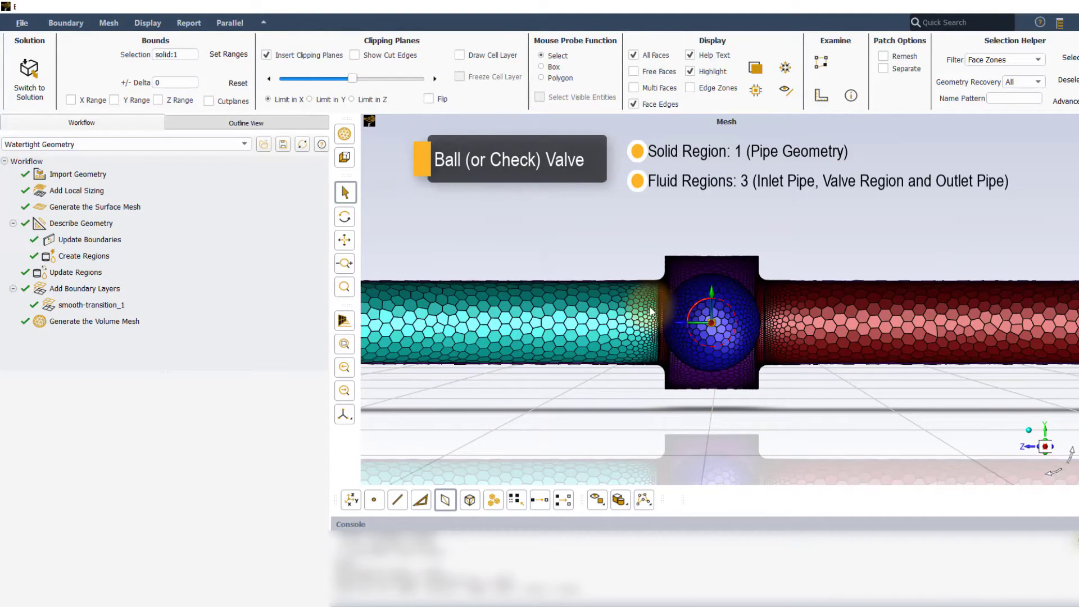
click(618, 306)
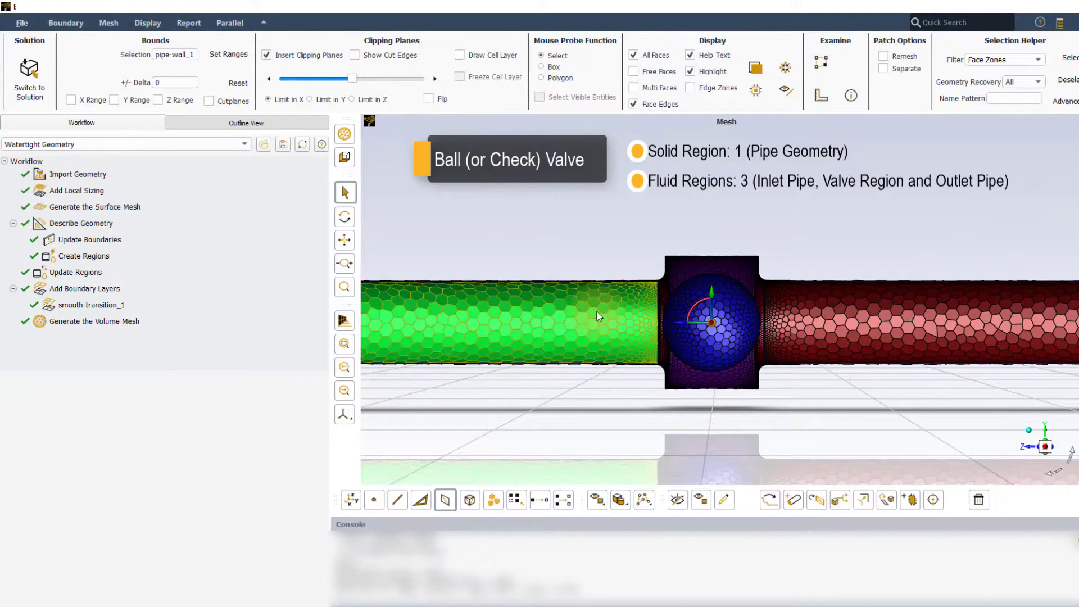
click(740, 265)
click(864, 319)
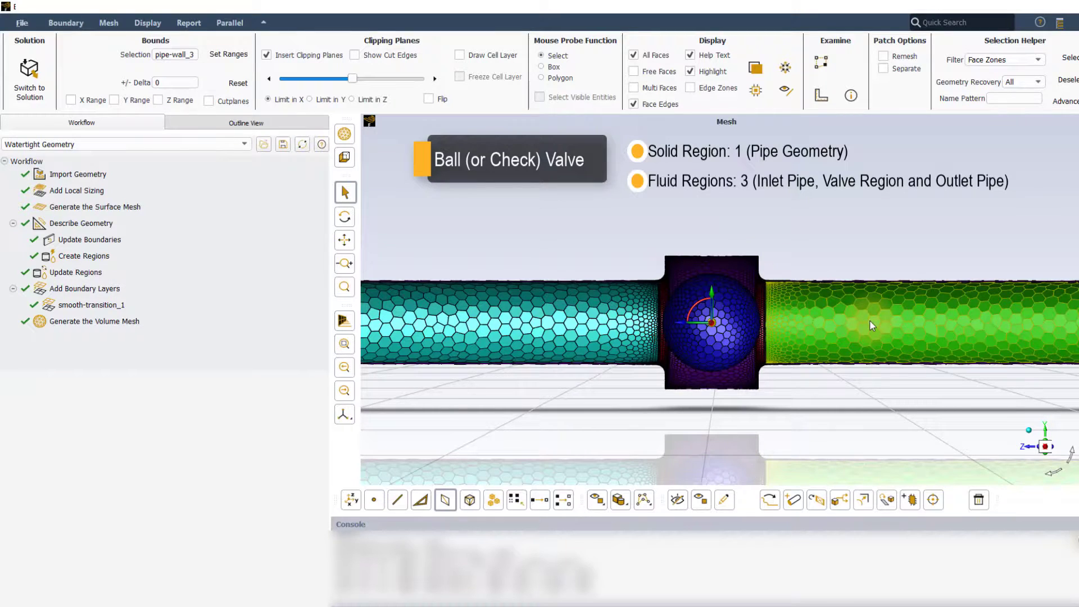
click(730, 318)
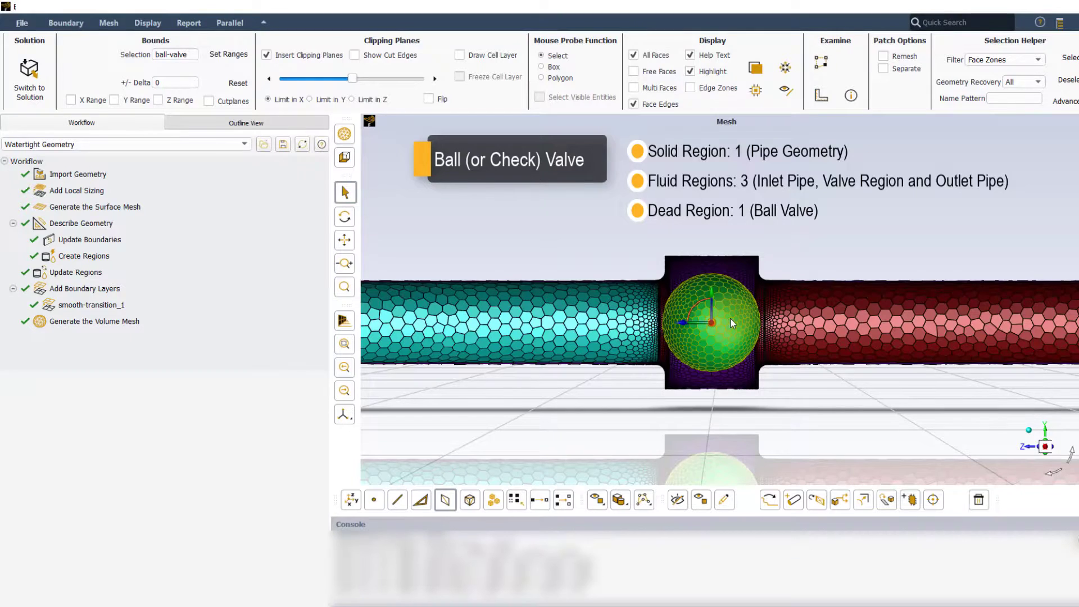
Restore the uncut isometric view and insert a Manage Zones task after Generate the Volume Mesh
click(1032, 434)
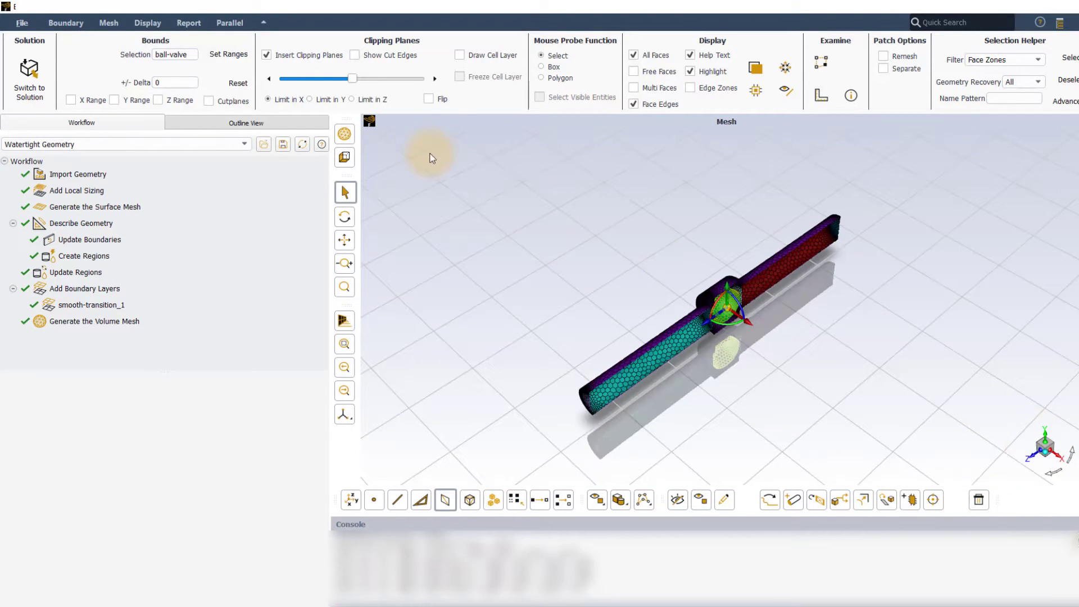
click(266, 54)
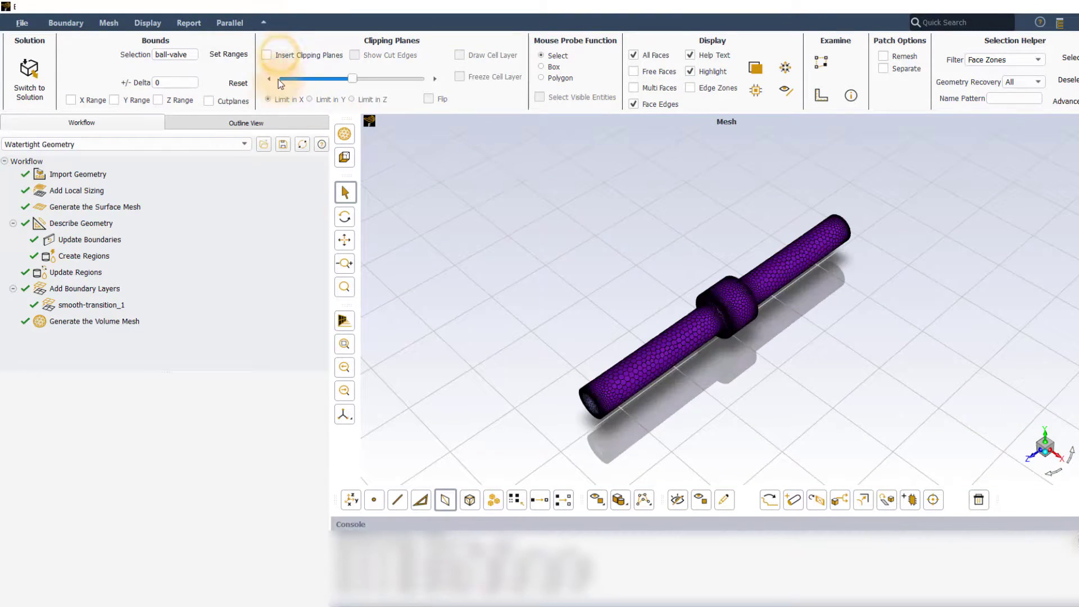
click(102, 322)
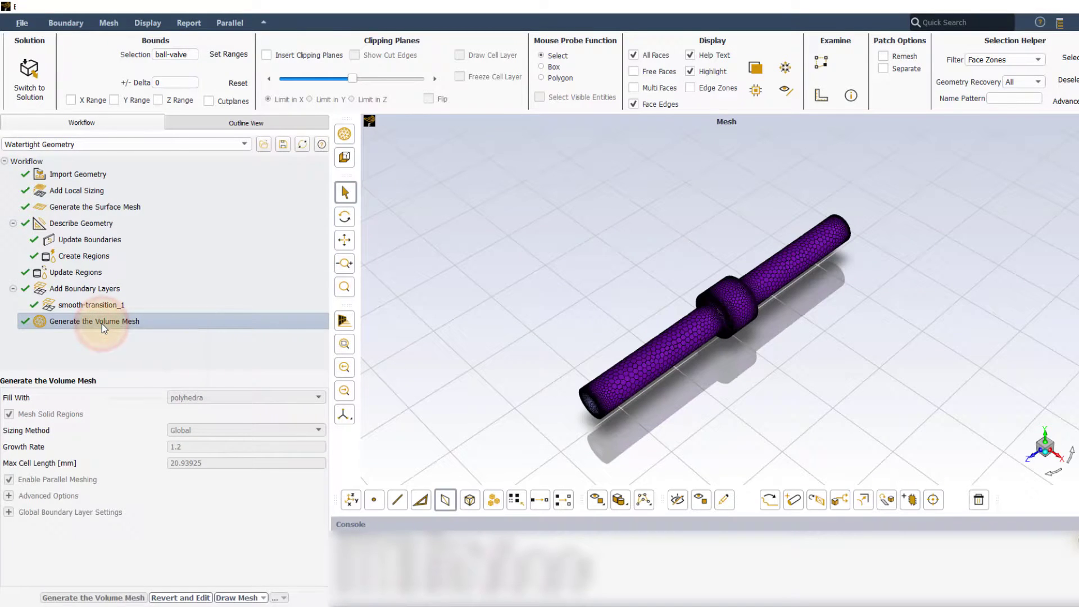
right_click(102, 323)
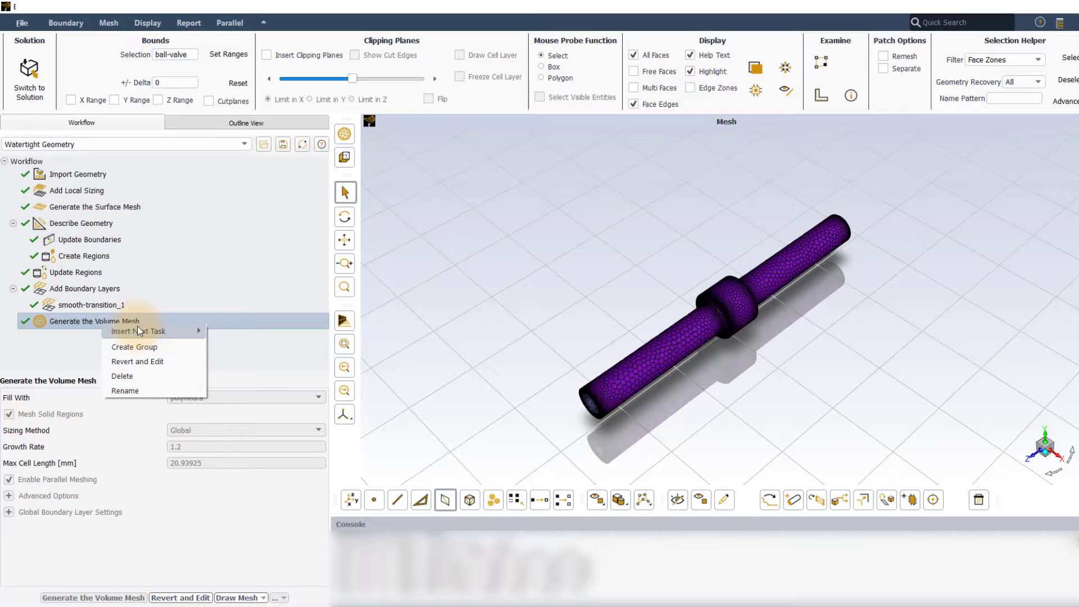
mouse_move(140, 331)
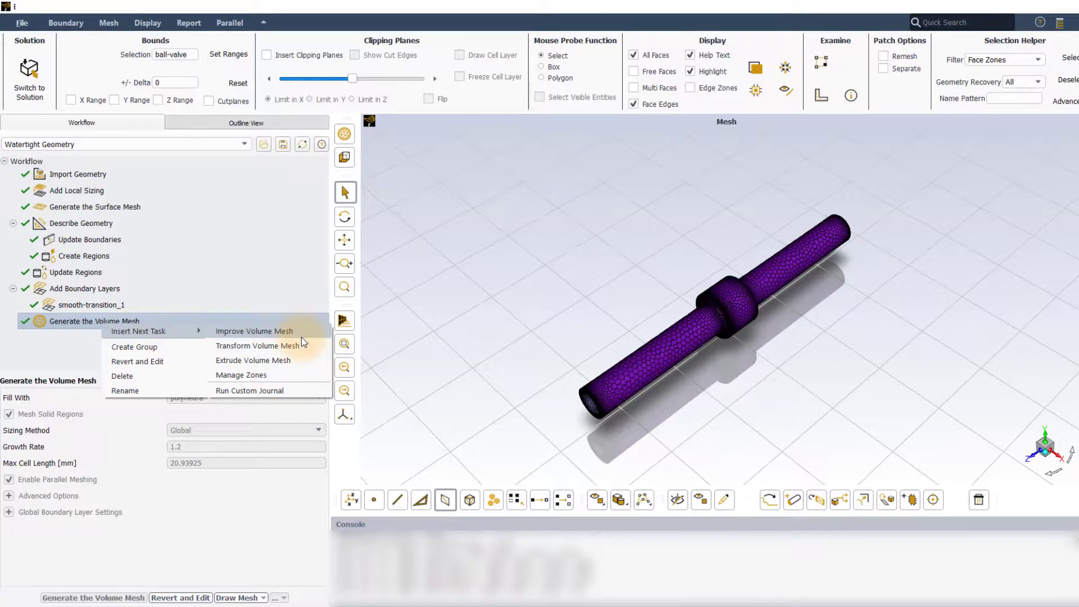
click(284, 373)
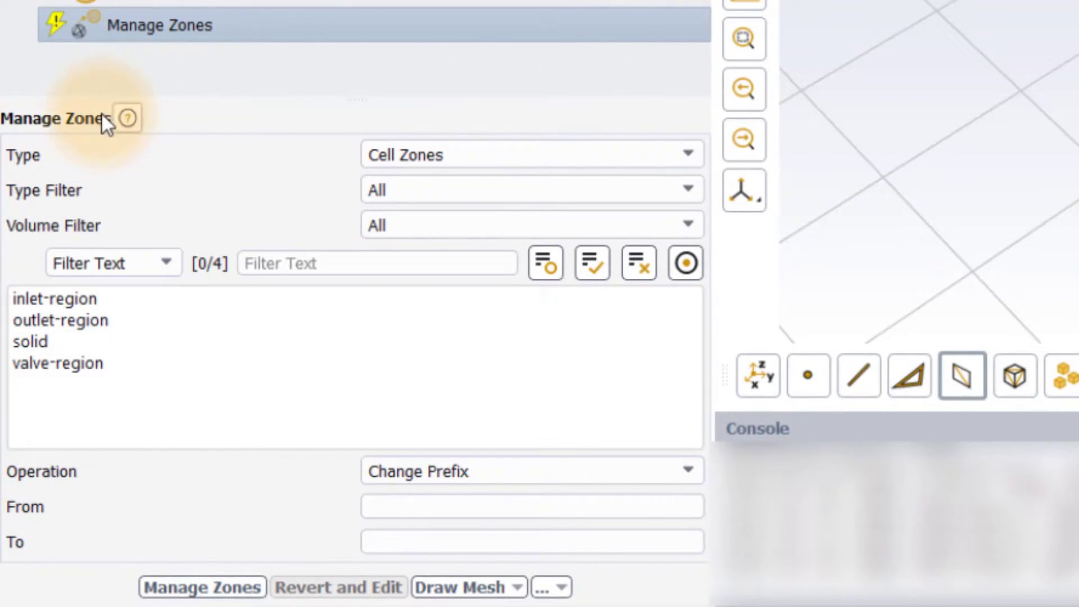
Keep Cell Zones as the zone Type and show the Type Filter choices All, Fluid and Solid
click(644, 160)
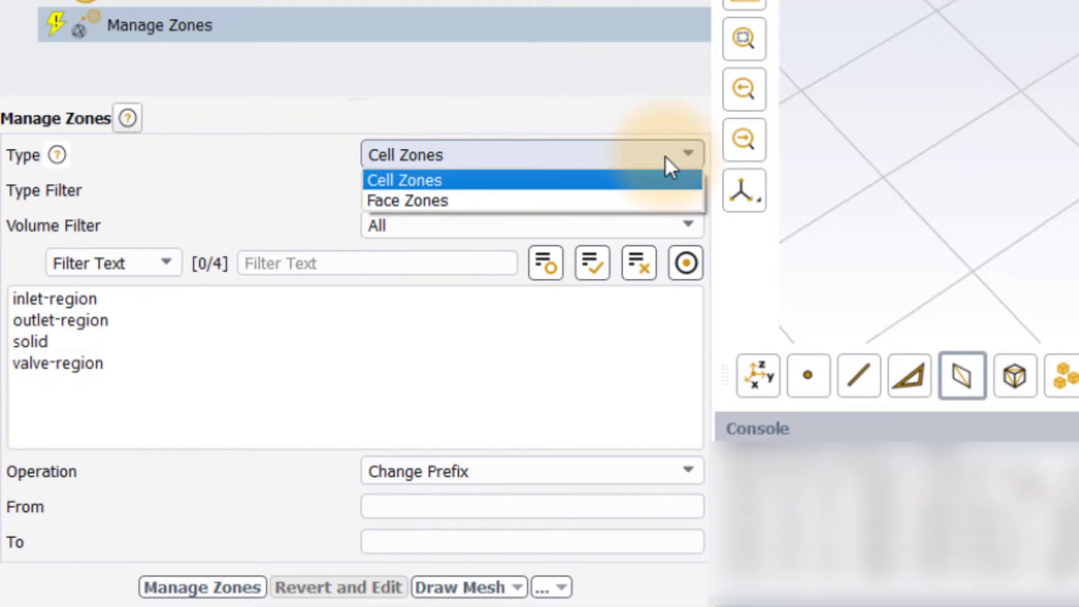
click(665, 157)
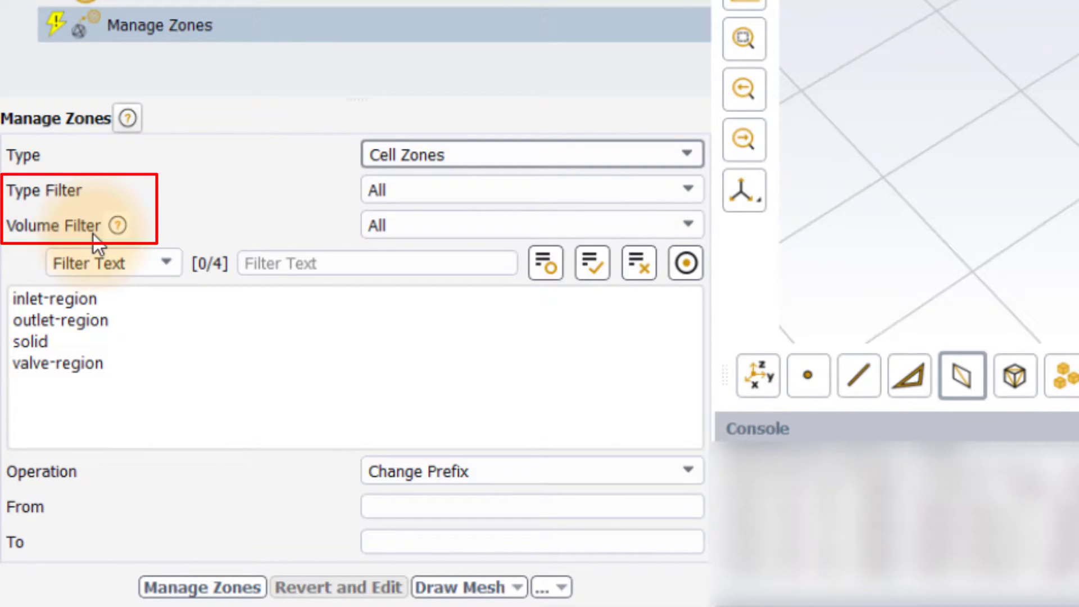
click(692, 150)
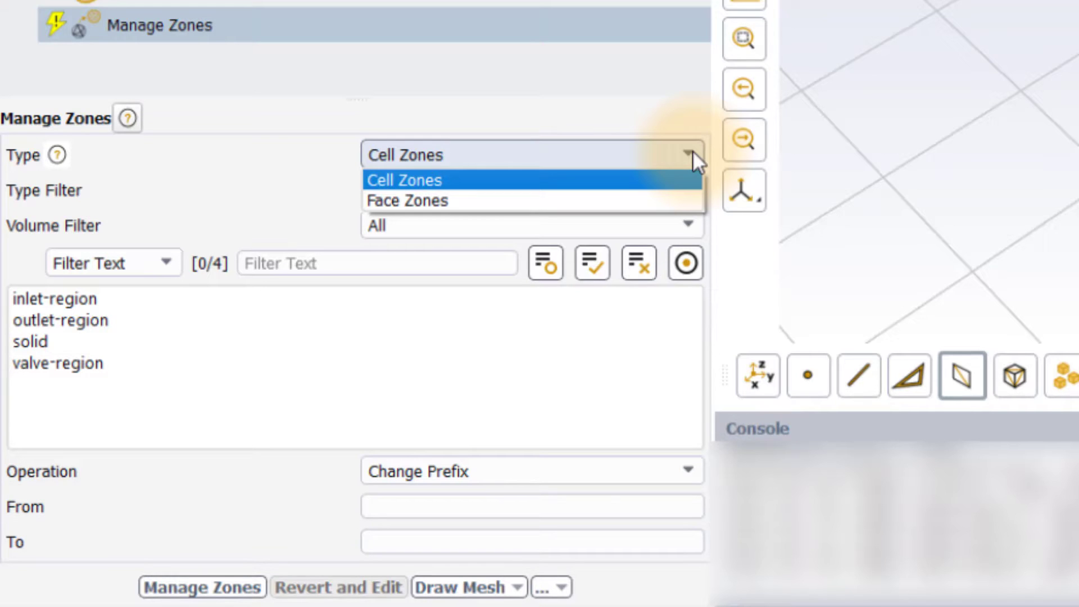
click(692, 150)
click(694, 187)
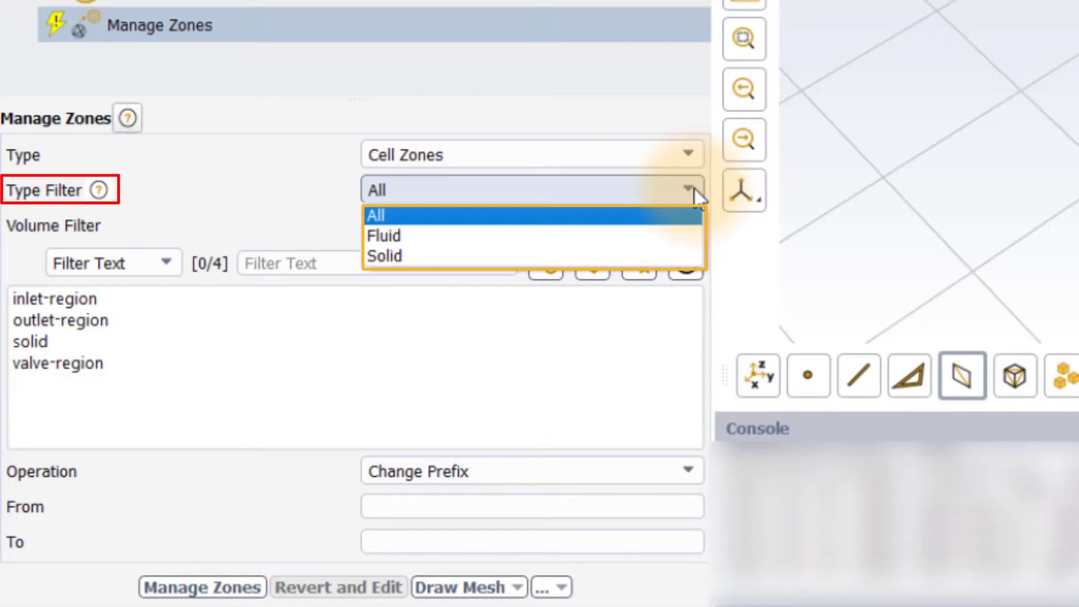
click(693, 186)
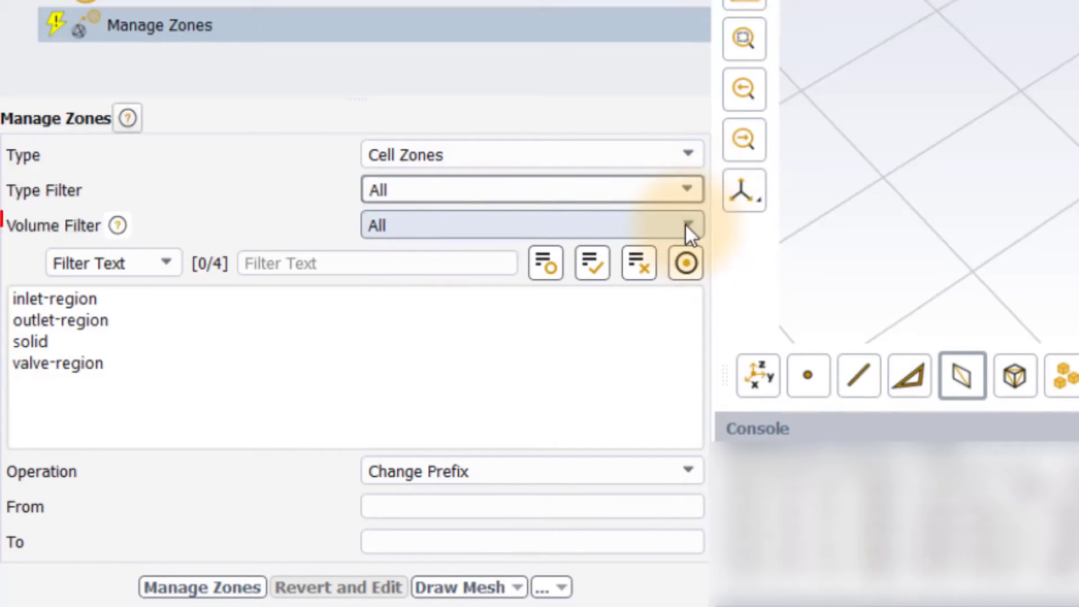
click(687, 225)
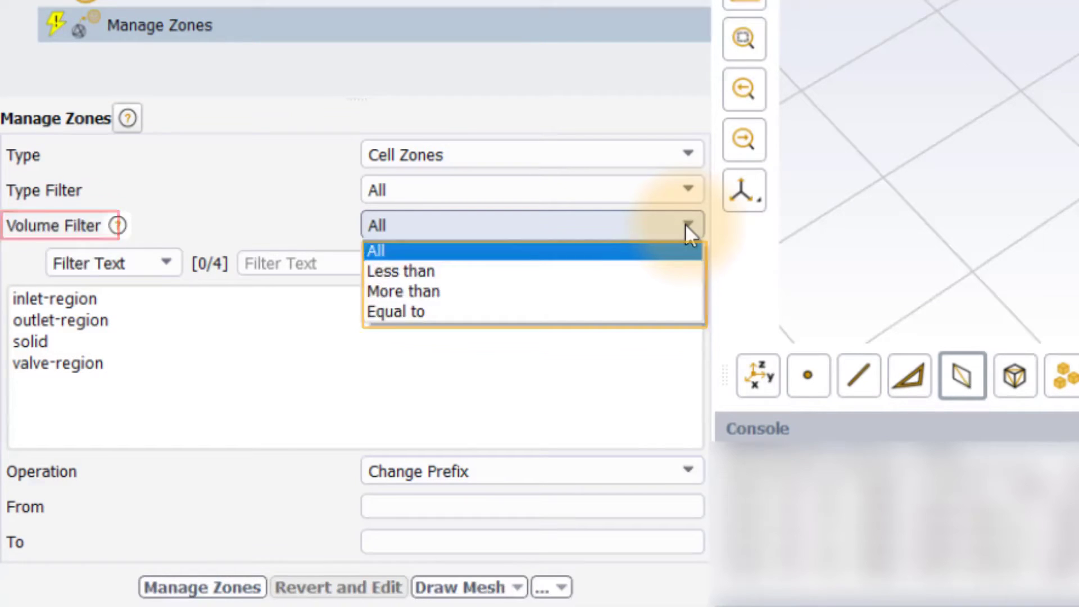
click(685, 224)
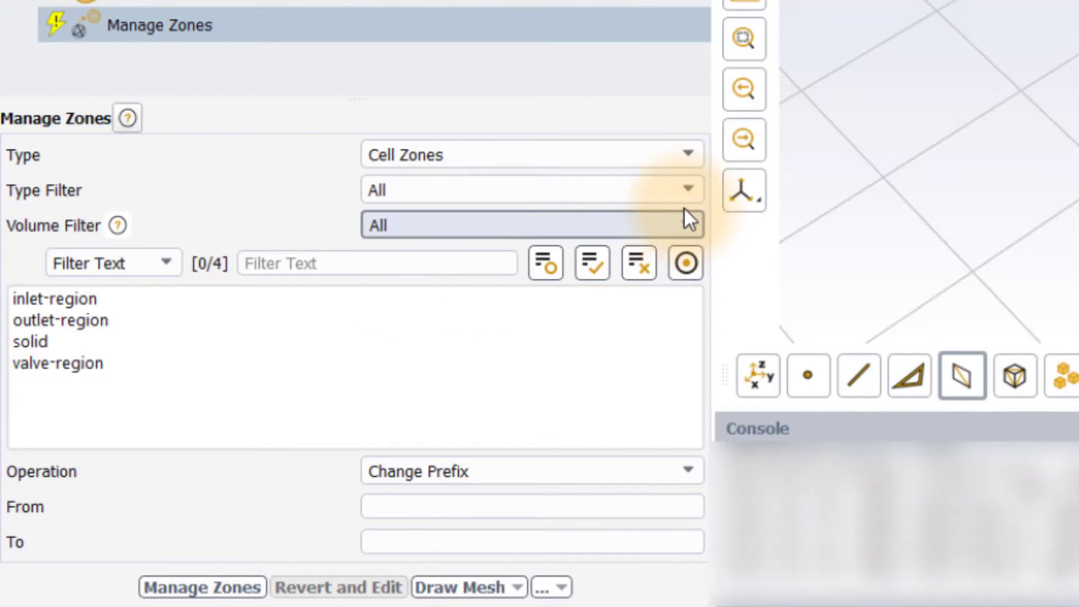
click(683, 156)
Switch the zone Type to Face Zones, leaving Type Filter and Area Filter at All
click(668, 200)
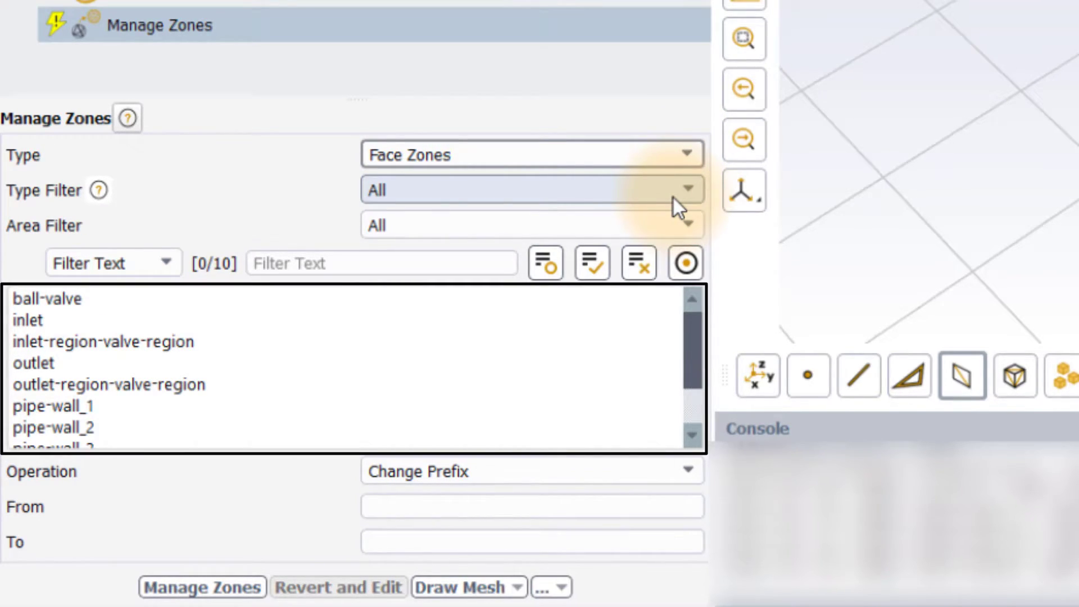
click(690, 189)
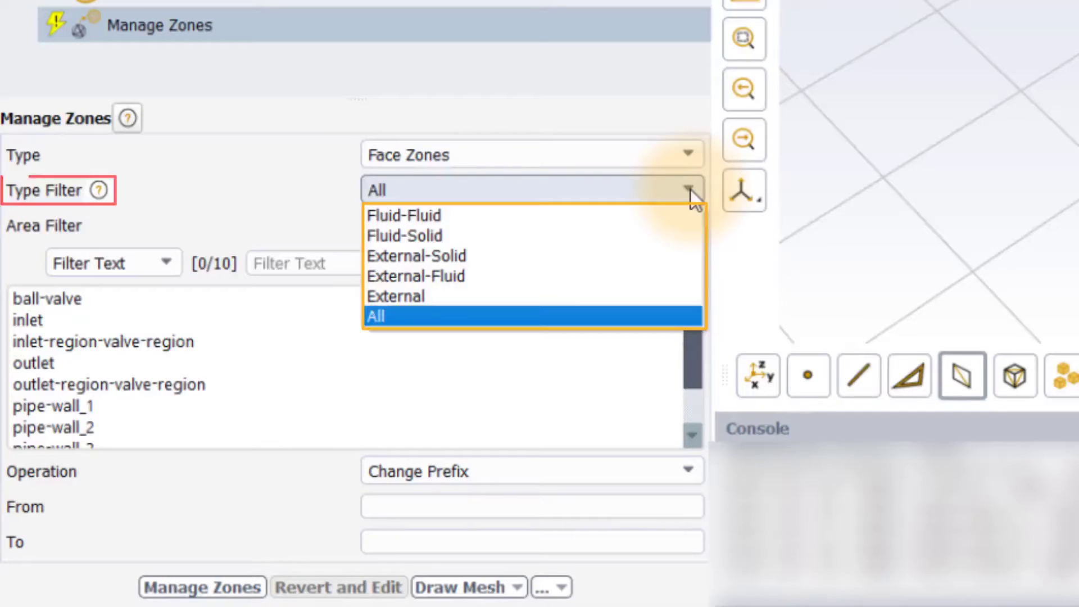
click(690, 189)
click(687, 225)
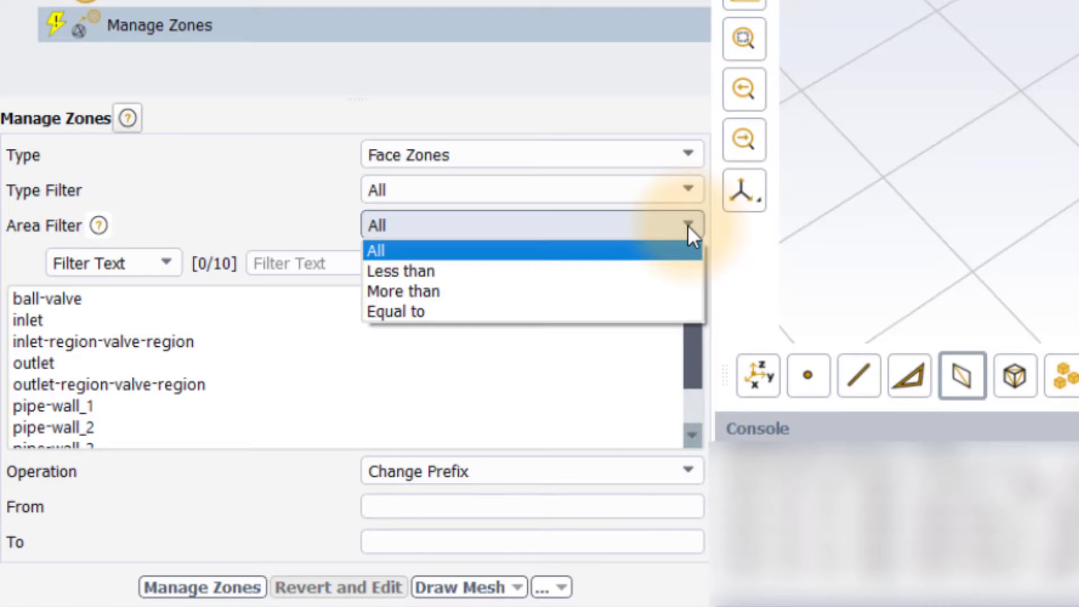
click(687, 225)
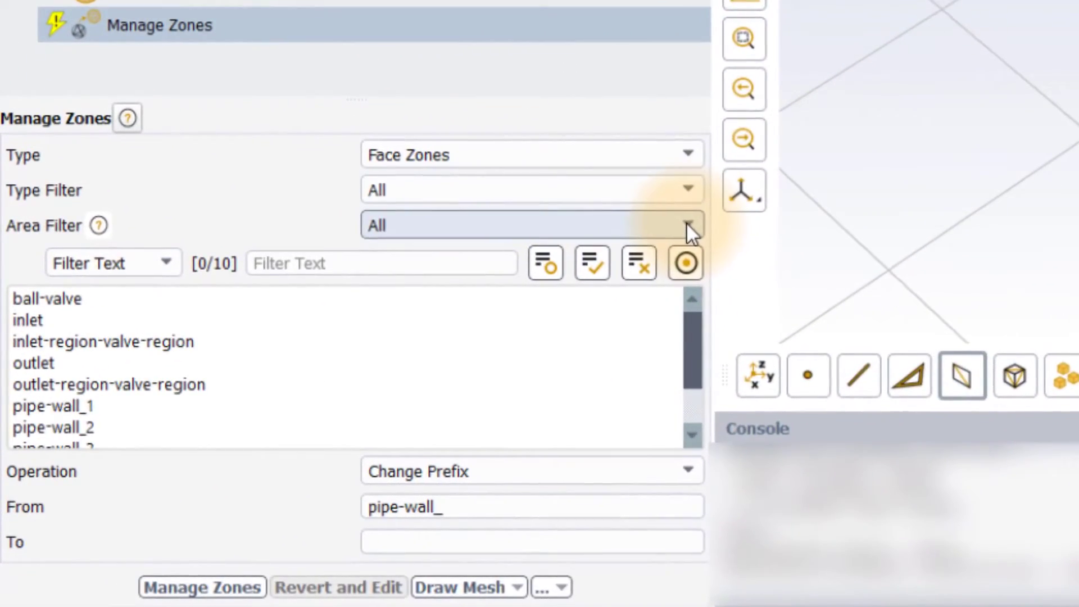
Apply Change Prefix to pipe-wall_1 and pipe-wall_2 with new prefix pipe_
click(55, 407)
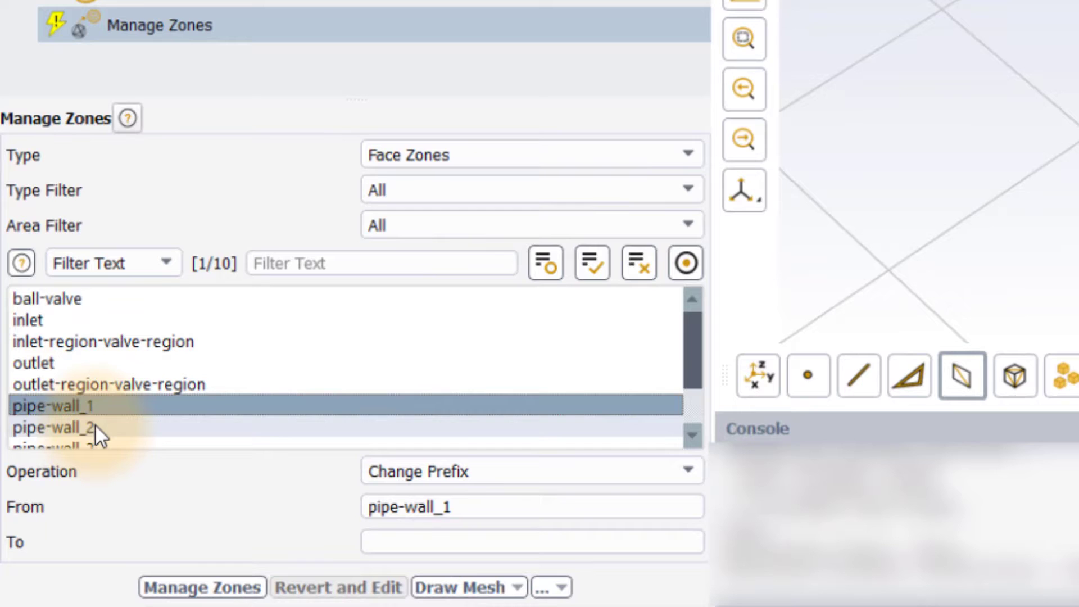
click(96, 427)
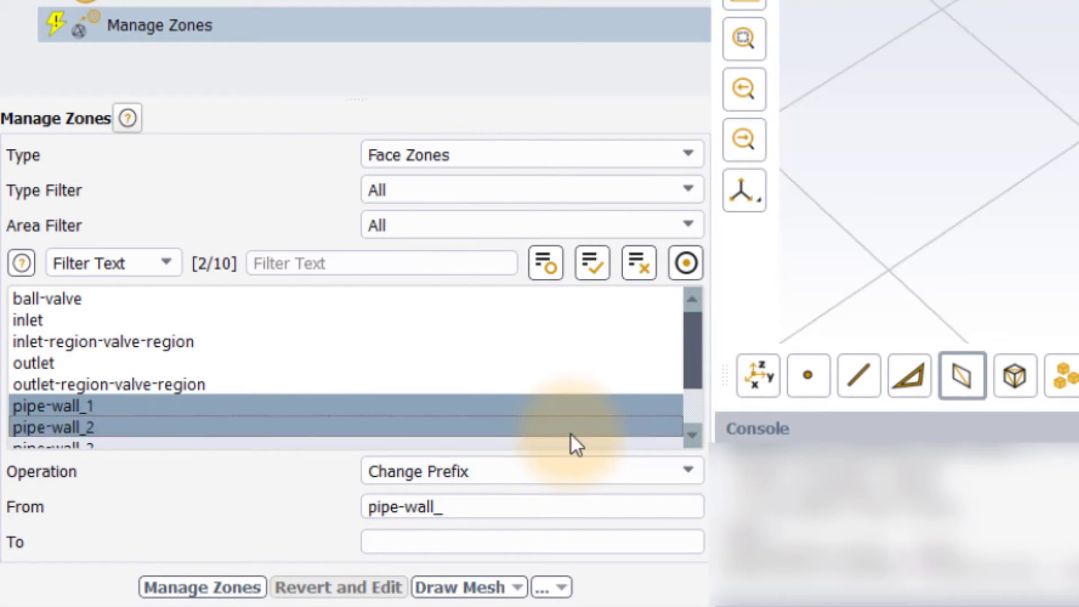
click(511, 474)
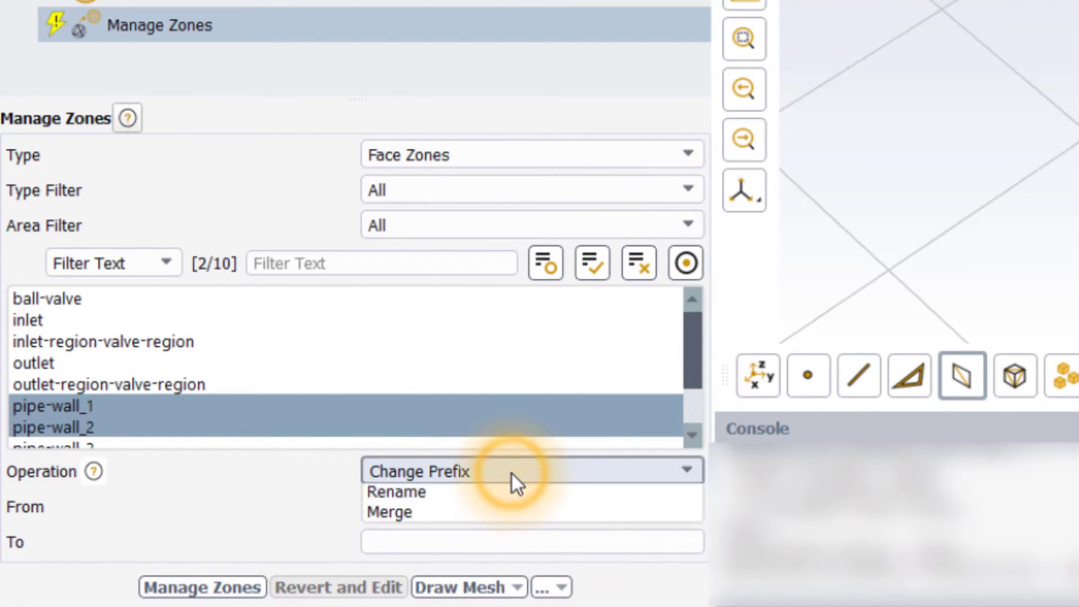
click(511, 496)
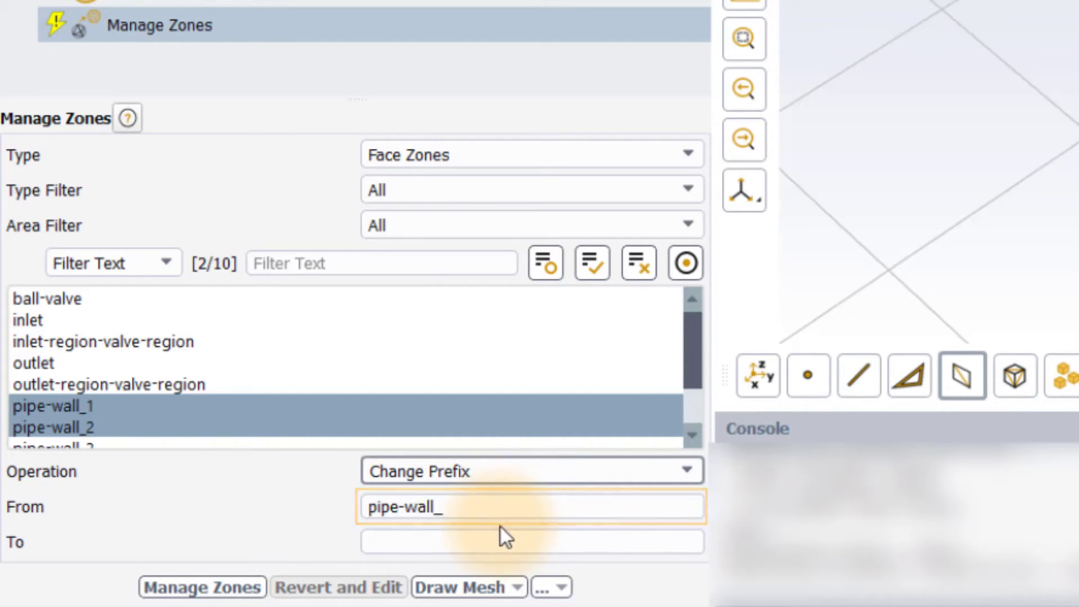
click(500, 543)
text(pipe_)
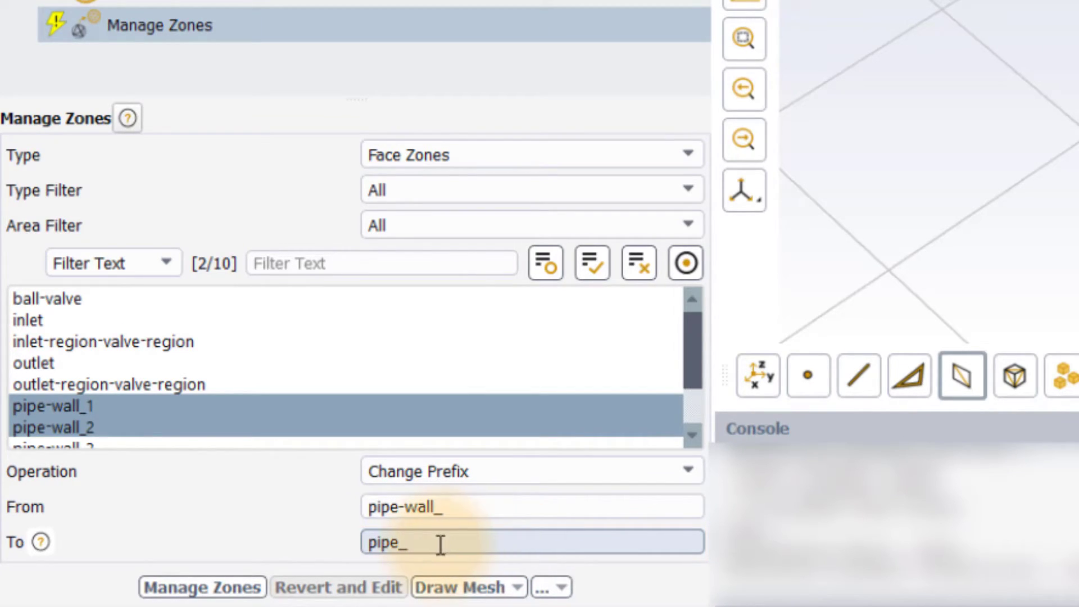
click(231, 580)
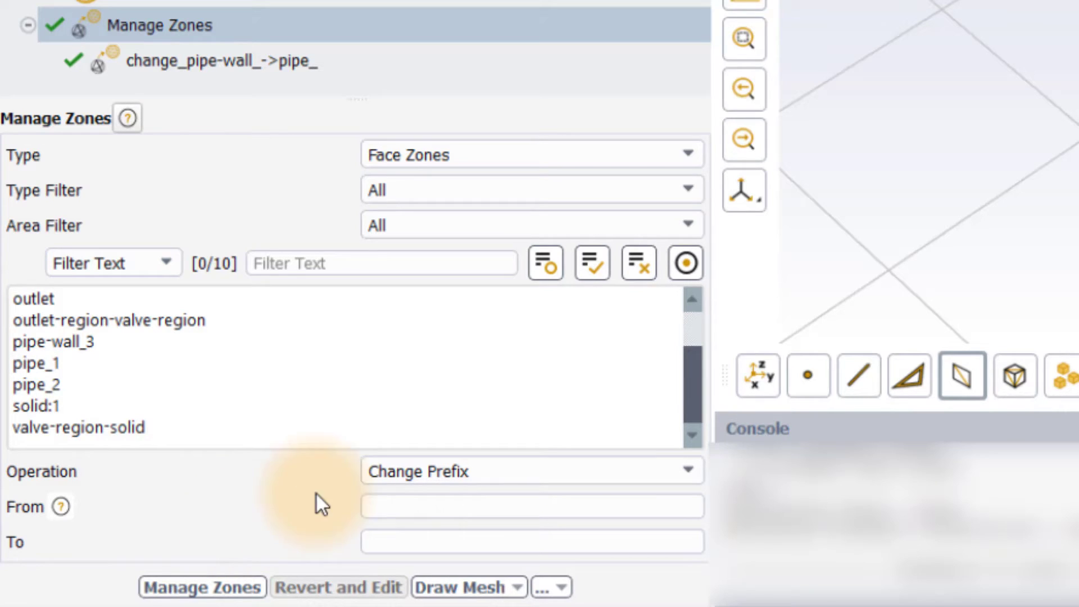
Use the Rename operation to replace the inlet zone's default name rename_1 with 'in'
click(647, 471)
click(591, 516)
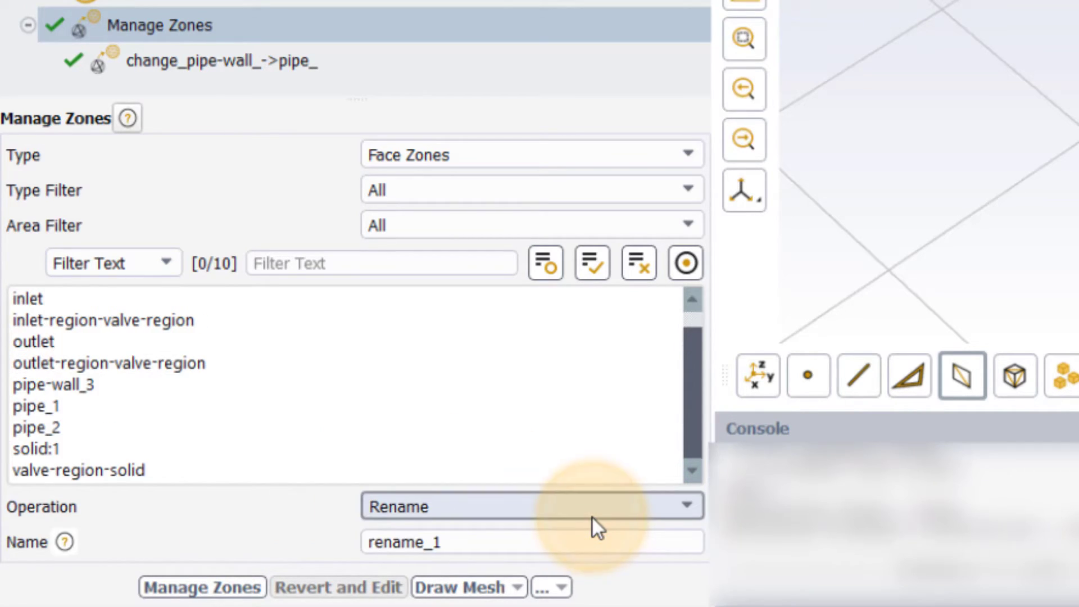
click(54, 295)
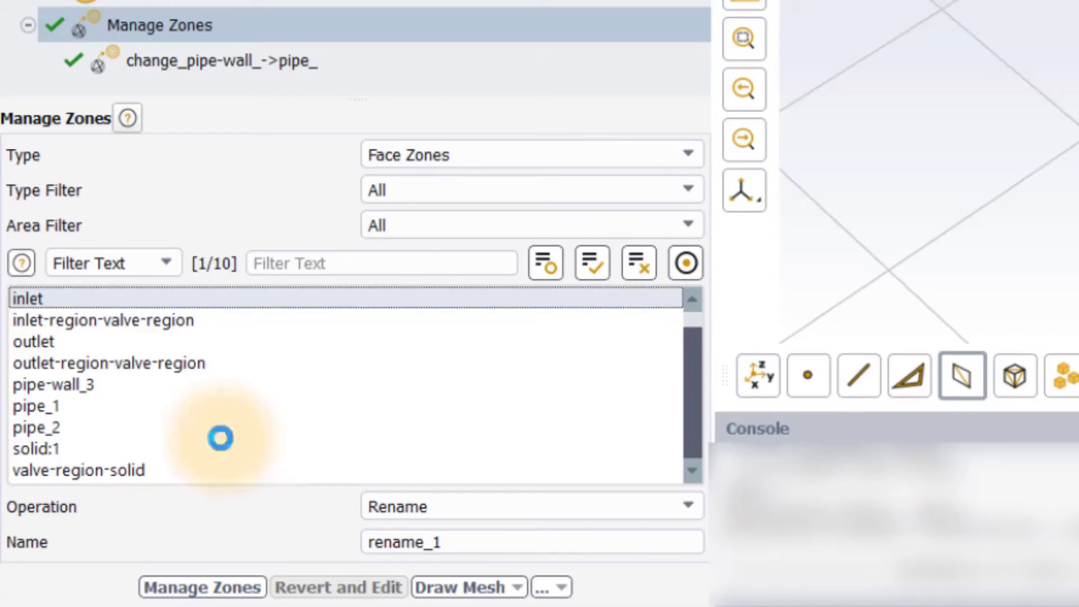
double_click(472, 541)
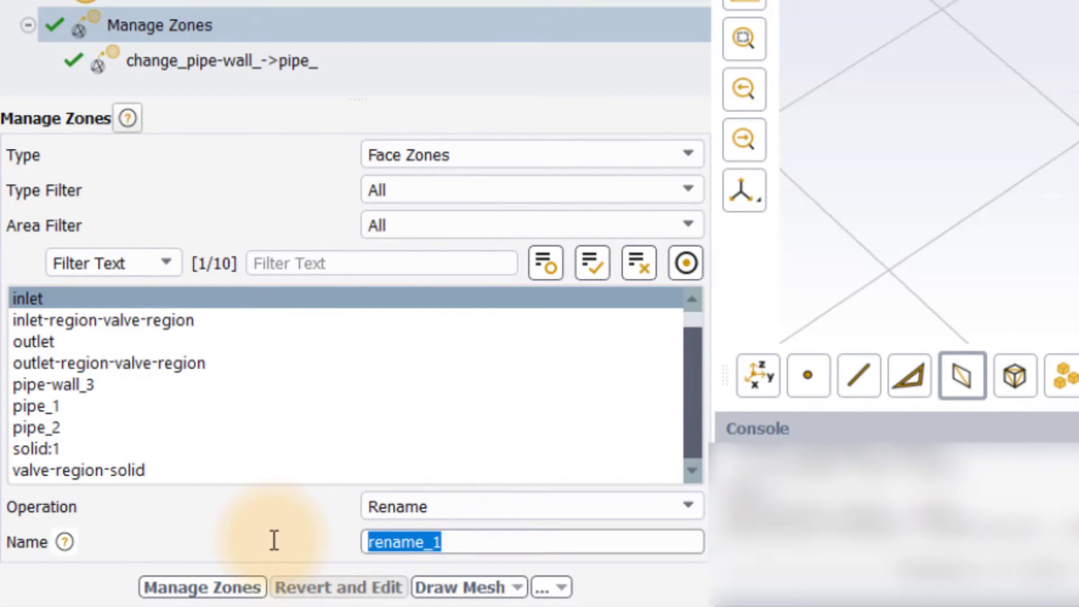
text(in)
click(216, 589)
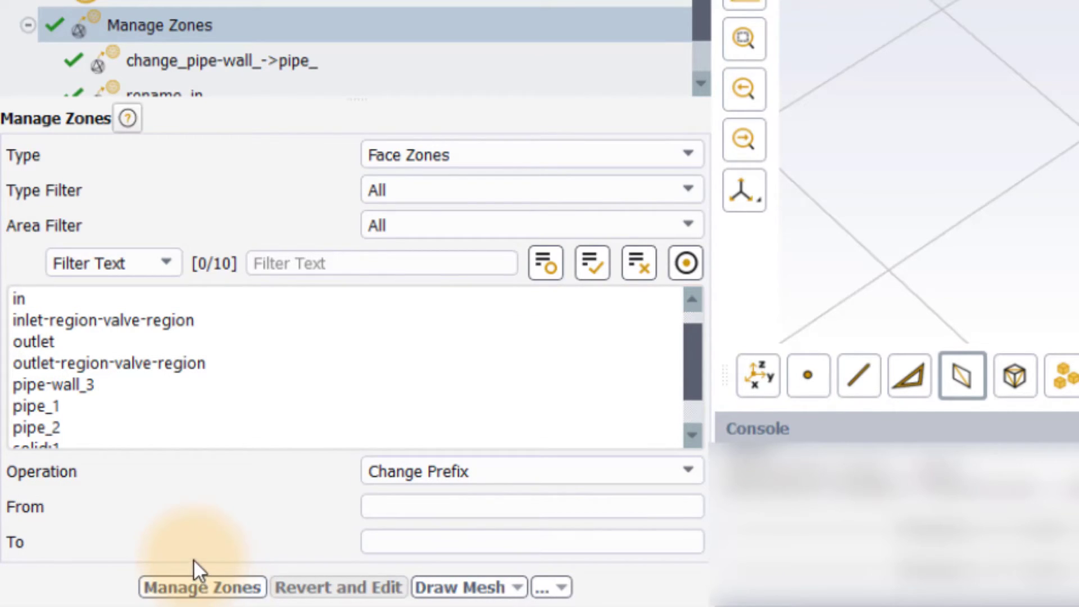
Merge face zones pipe_1 and pipe_2 into one zone named pipe_12
click(429, 481)
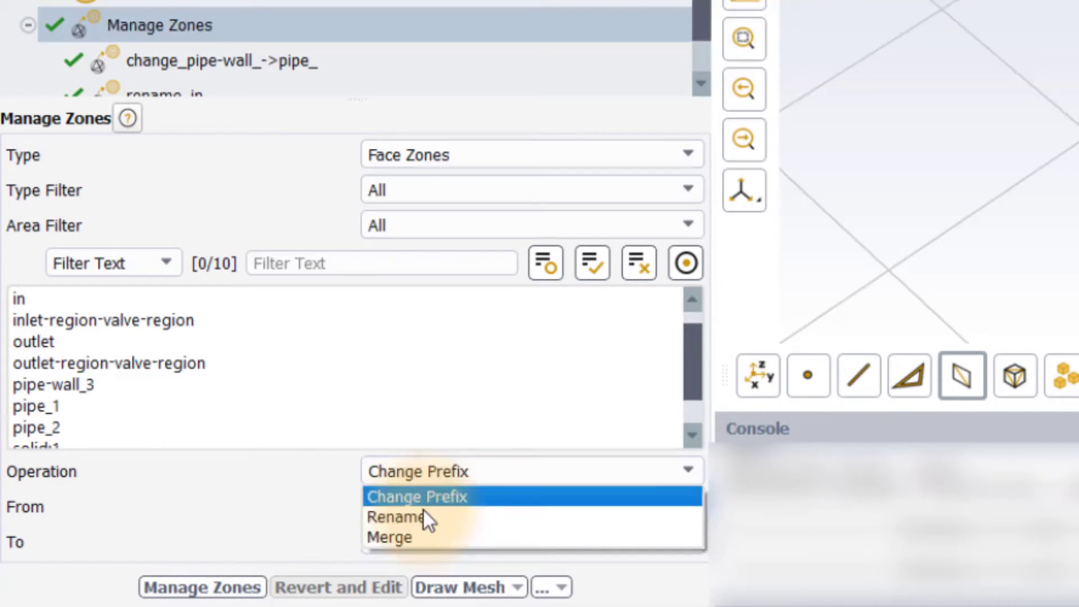
click(413, 536)
click(66, 413)
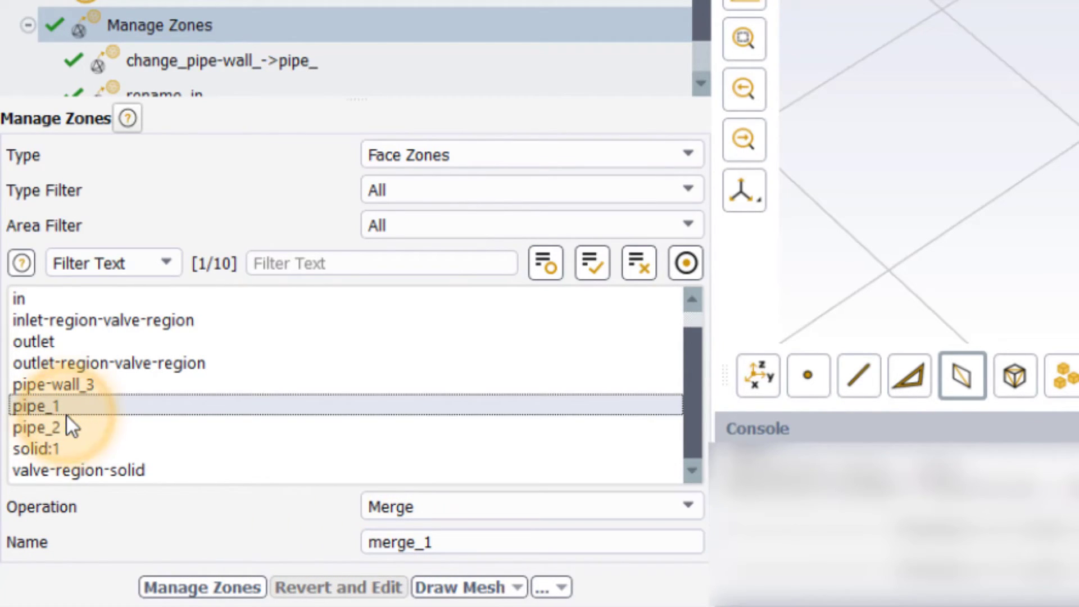
click(68, 430)
click(421, 543)
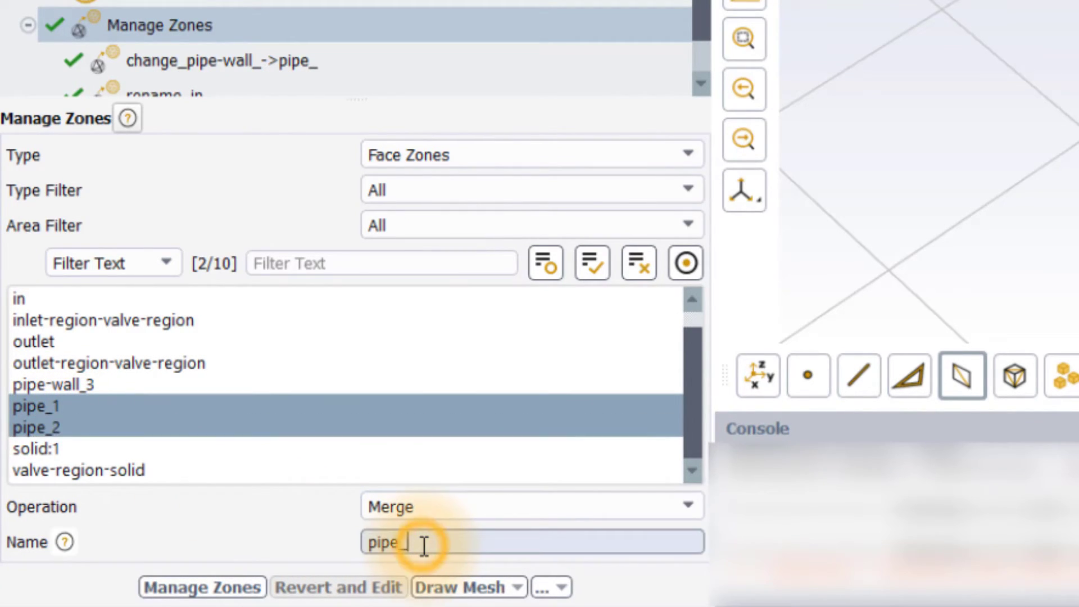
text(12)
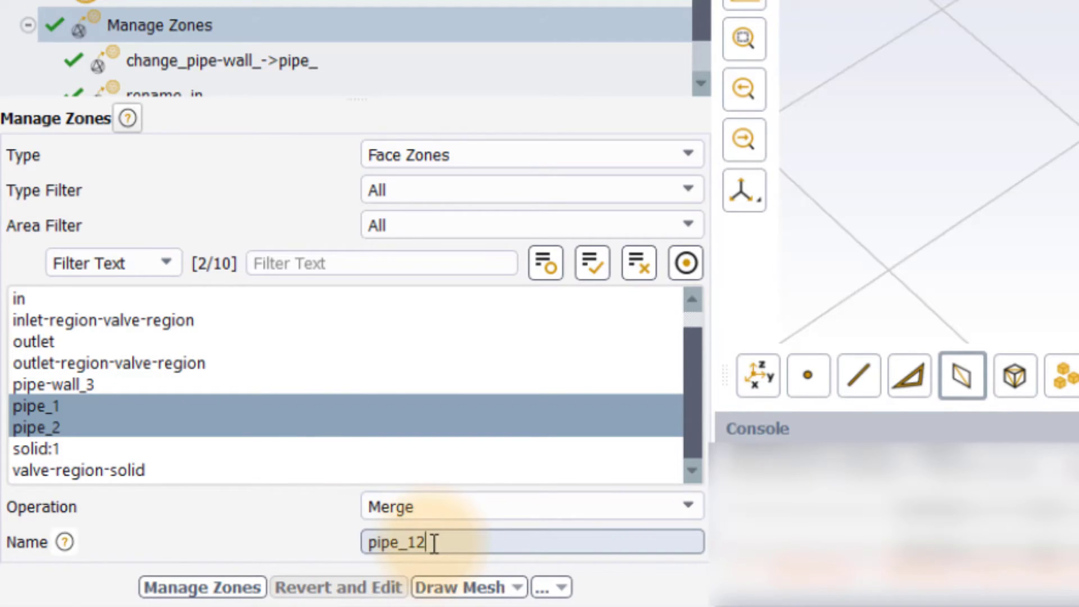
click(208, 585)
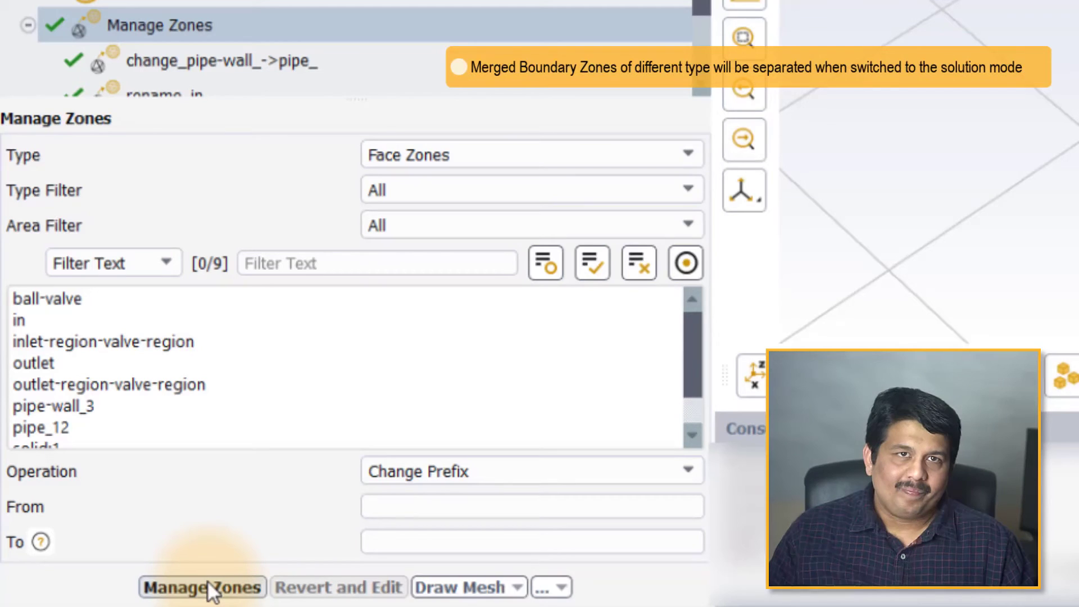
click(208, 582)
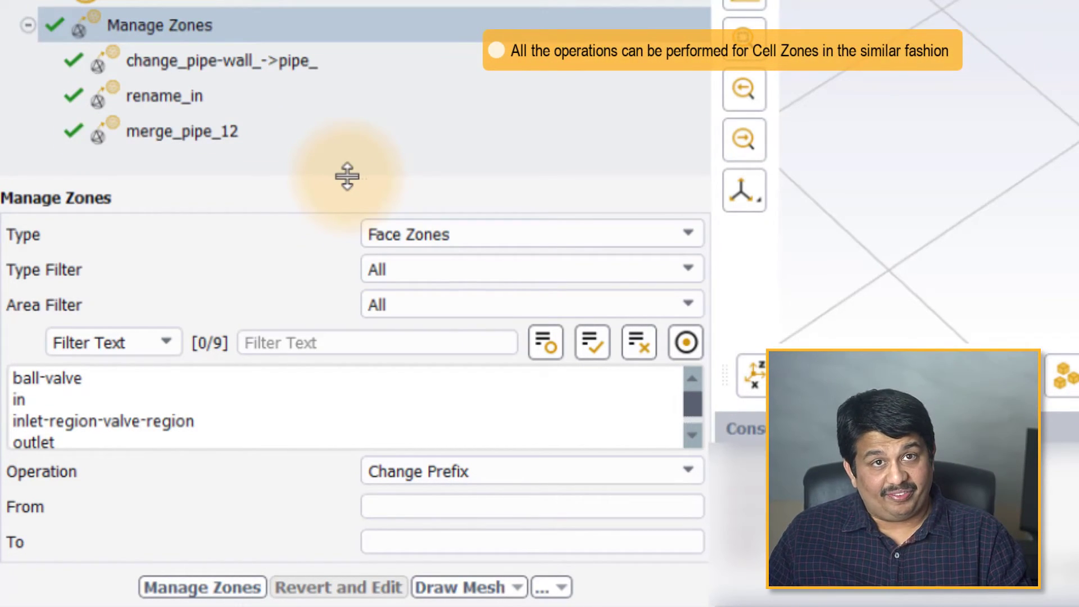
Set Type to Cell Zones, Operation to Merge, and Merge Adjacent Faces? to No
click(568, 239)
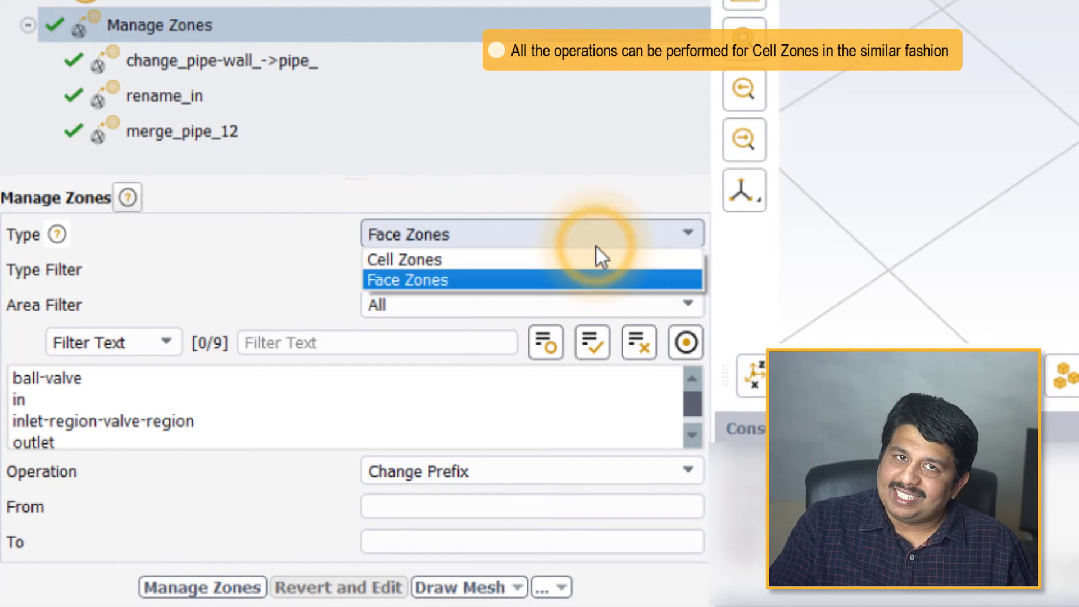
click(659, 260)
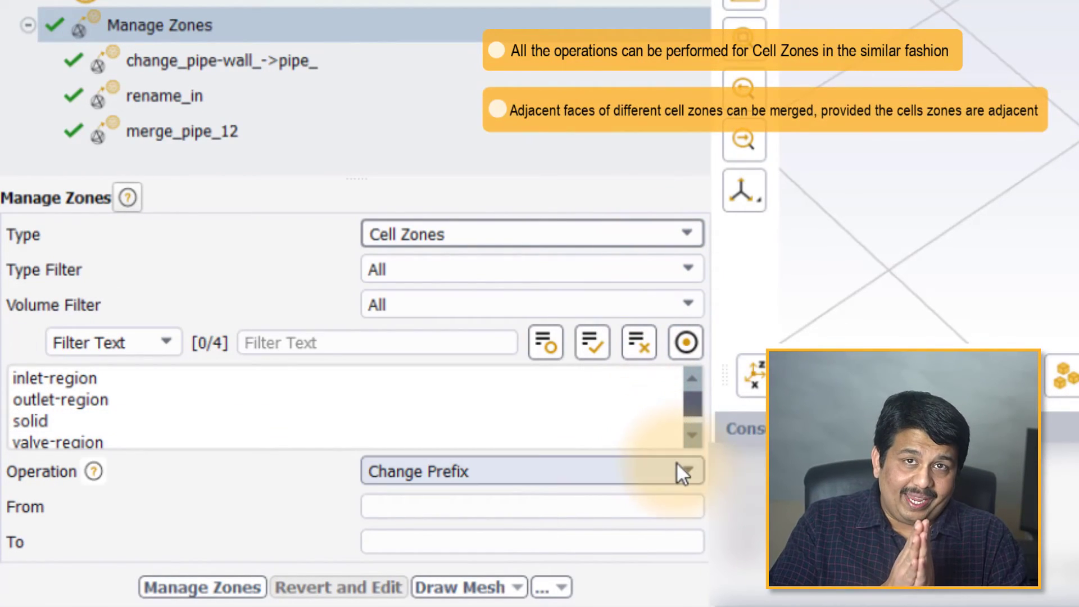
click(689, 472)
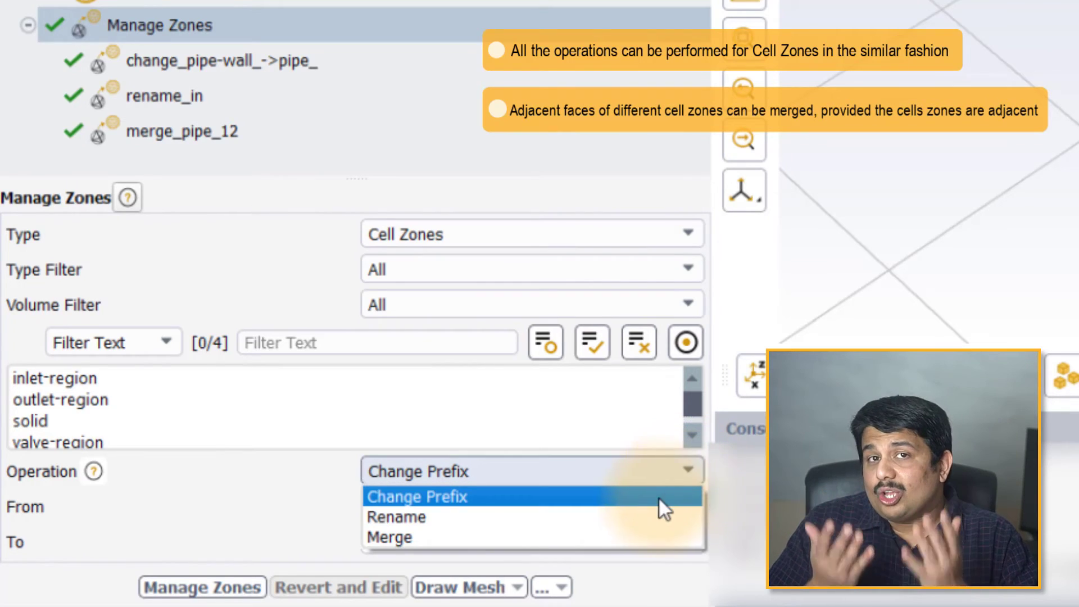
click(630, 536)
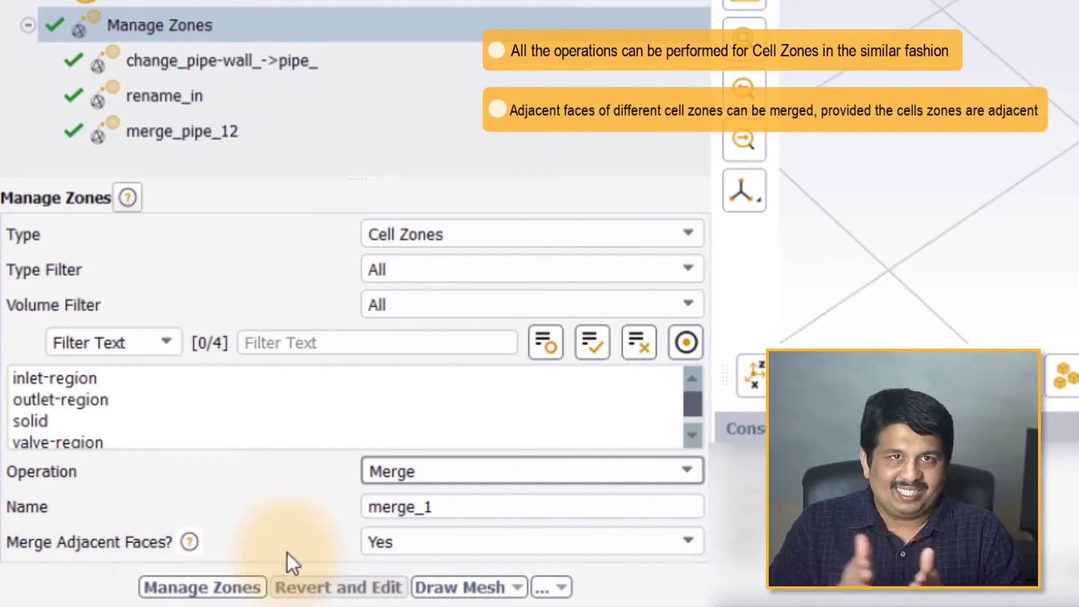
click(684, 545)
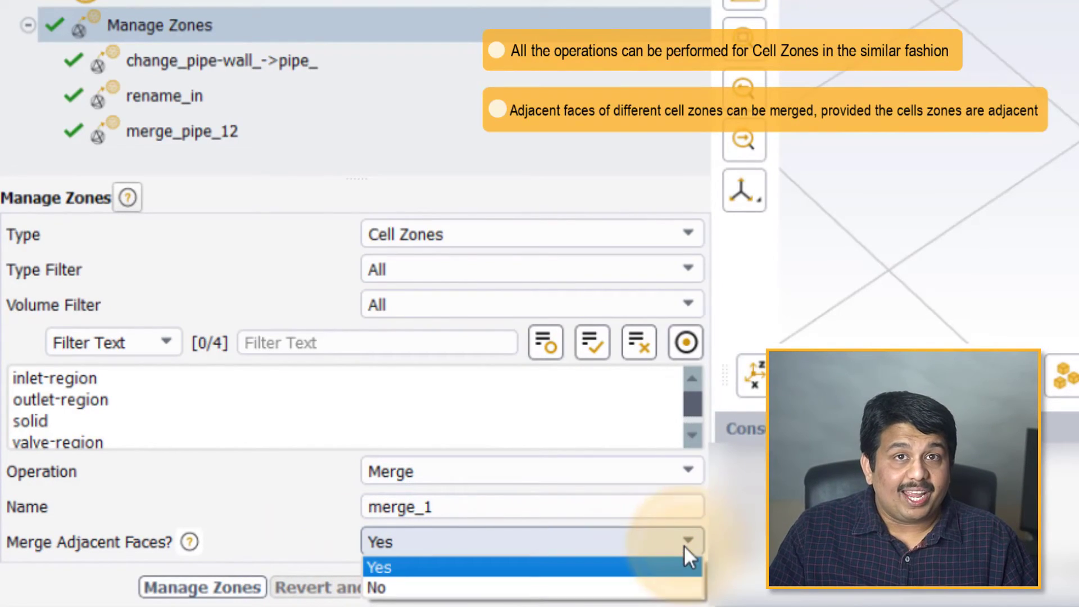
click(677, 566)
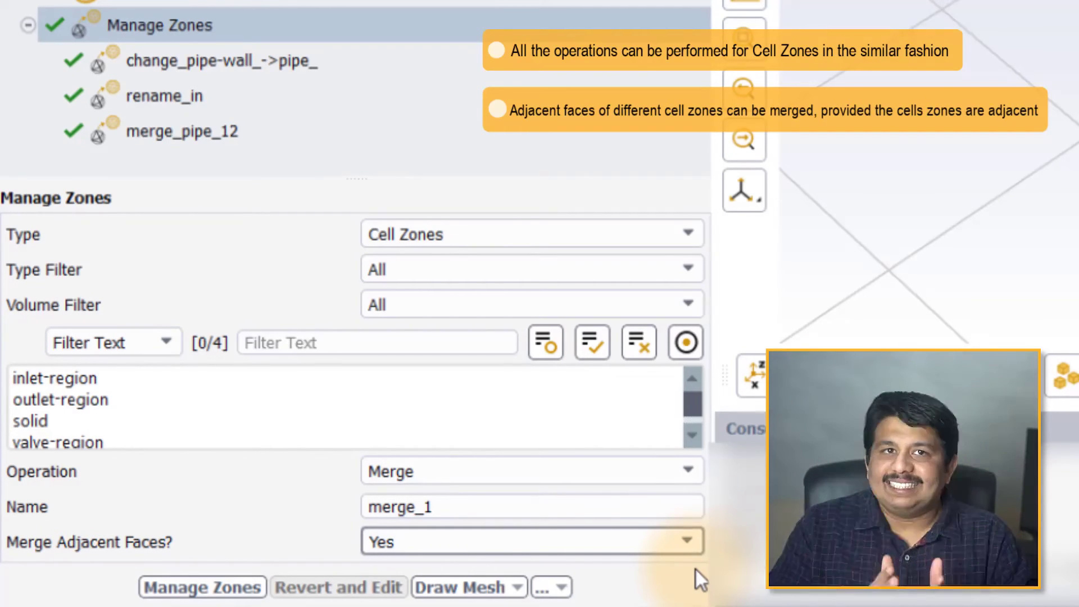
click(684, 542)
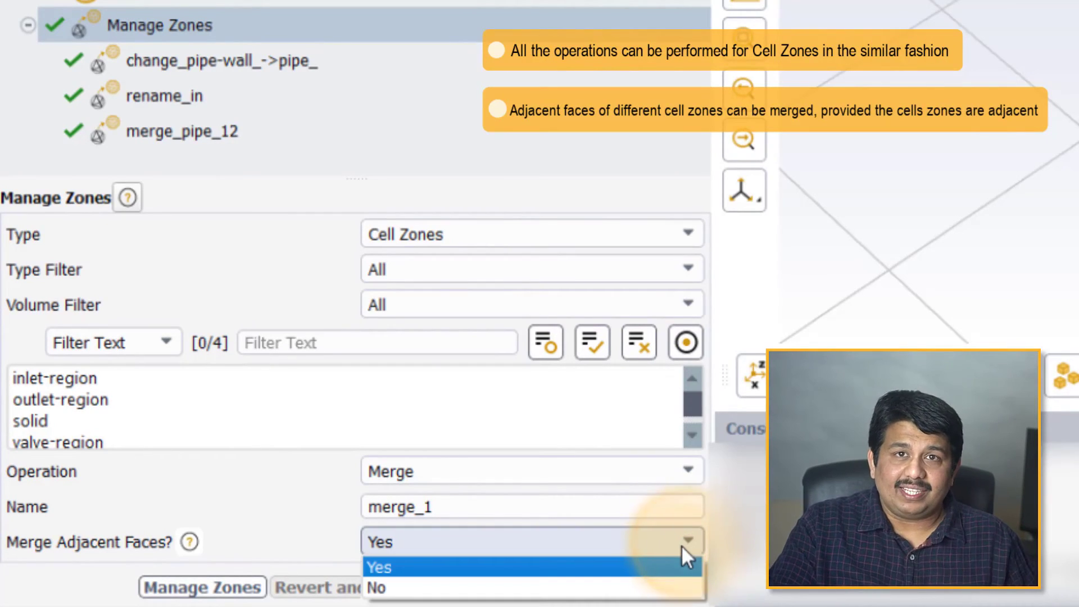
click(670, 584)
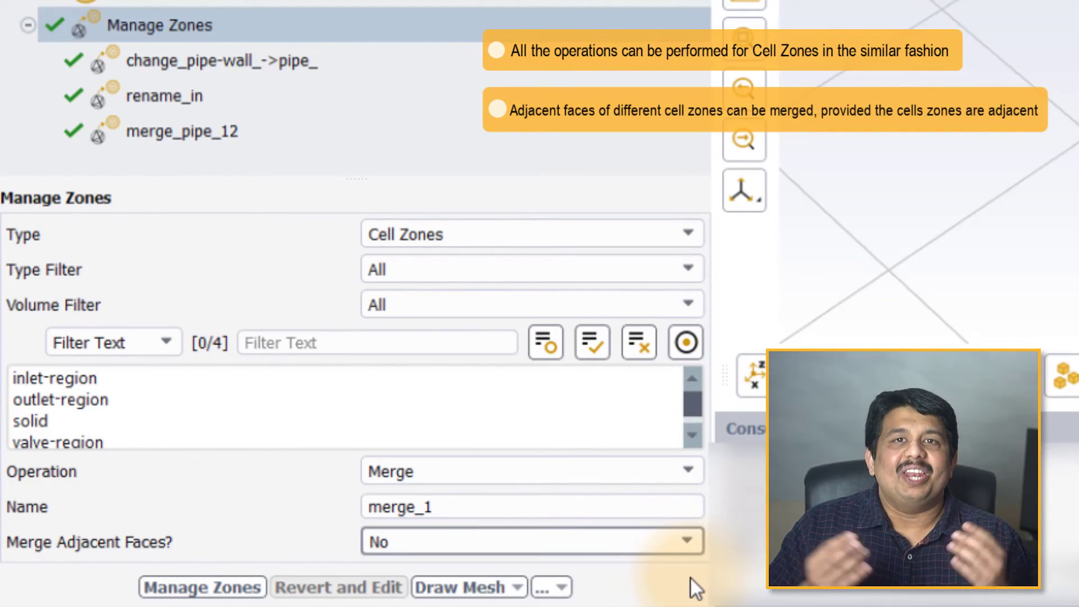